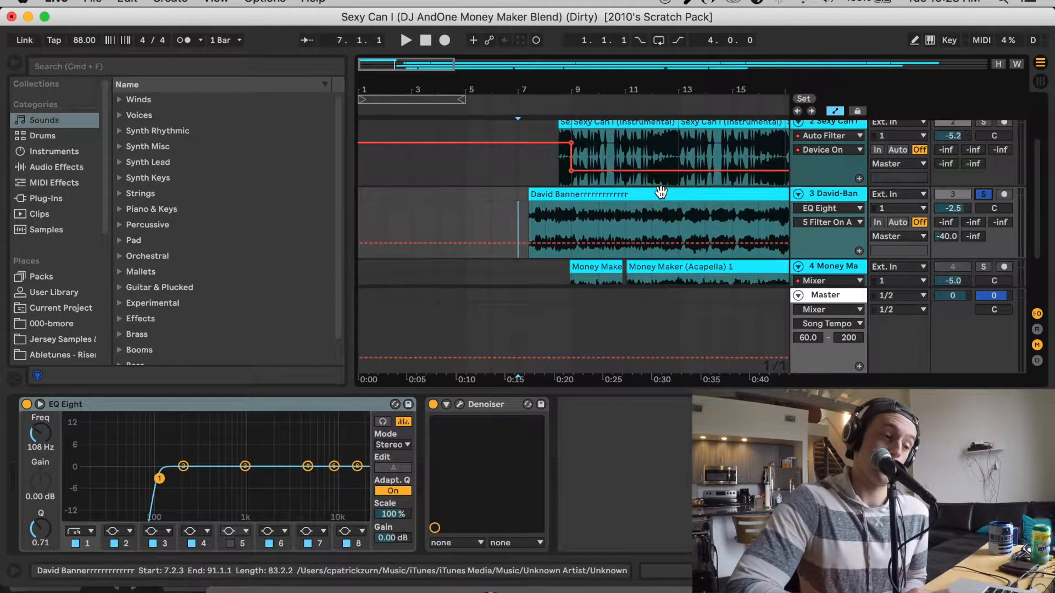
Bypass EQ Eight and Denoiser on the David Banner acapella track for an unprocessed listen from bar 7
click(661, 192)
click(511, 220)
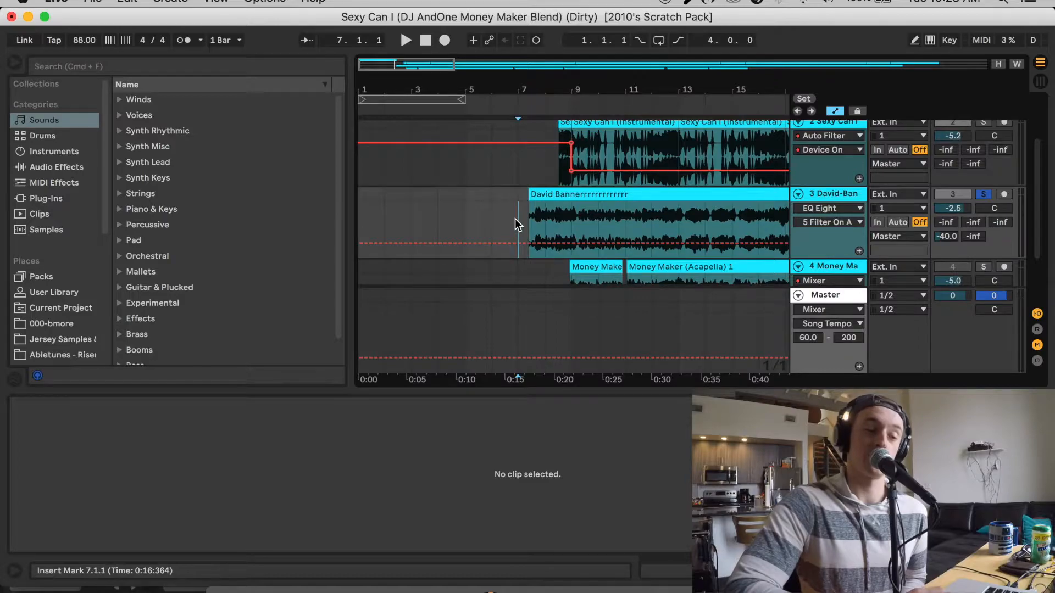
click(828, 196)
click(433, 404)
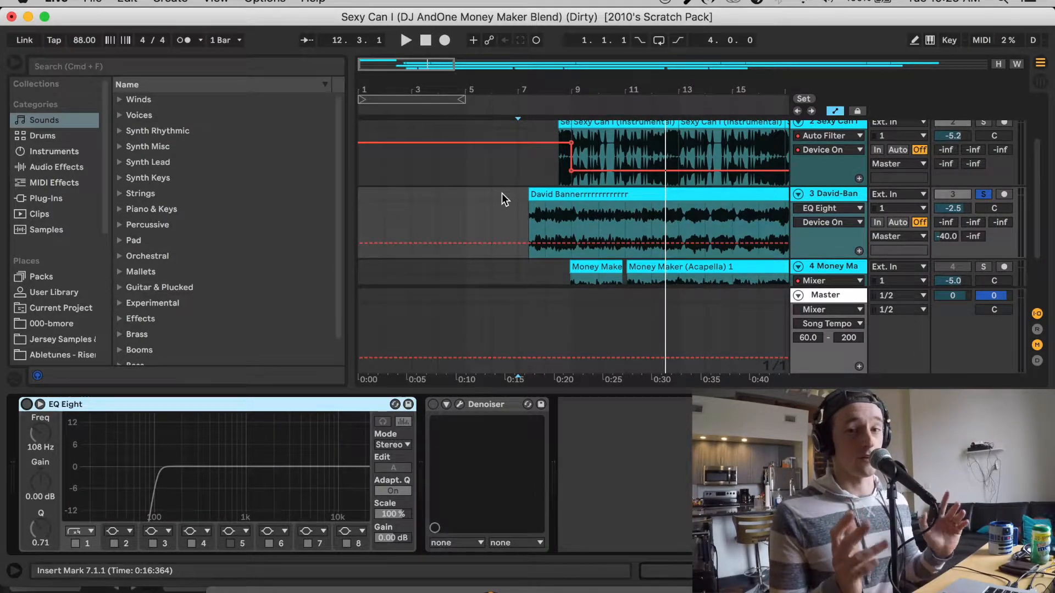
Turn EQ Eight and Denoiser back on for the David Banner track and open the Denoiser's plug-in window
click(27, 405)
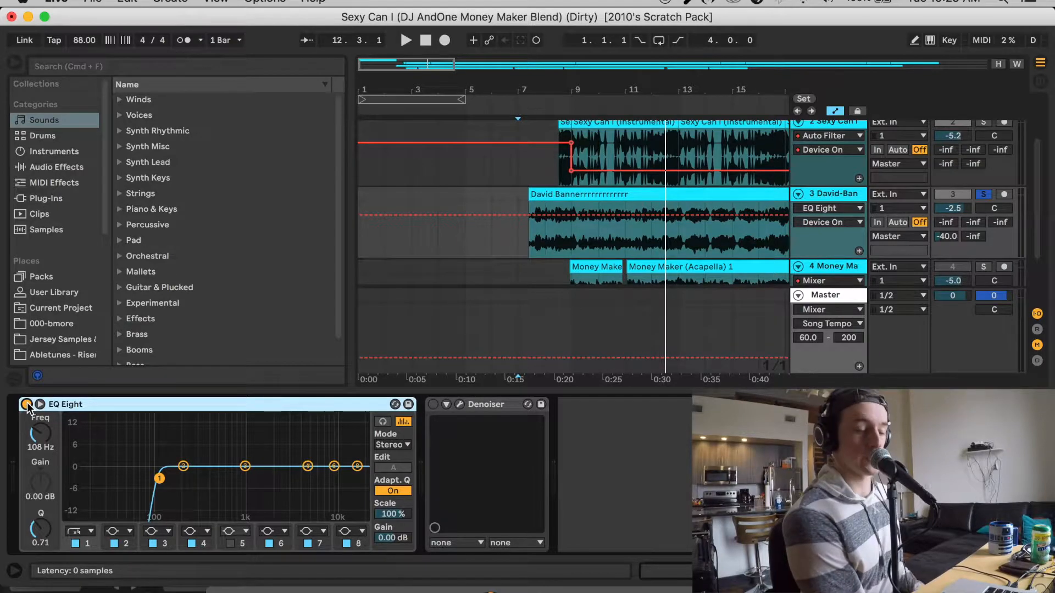
click(433, 404)
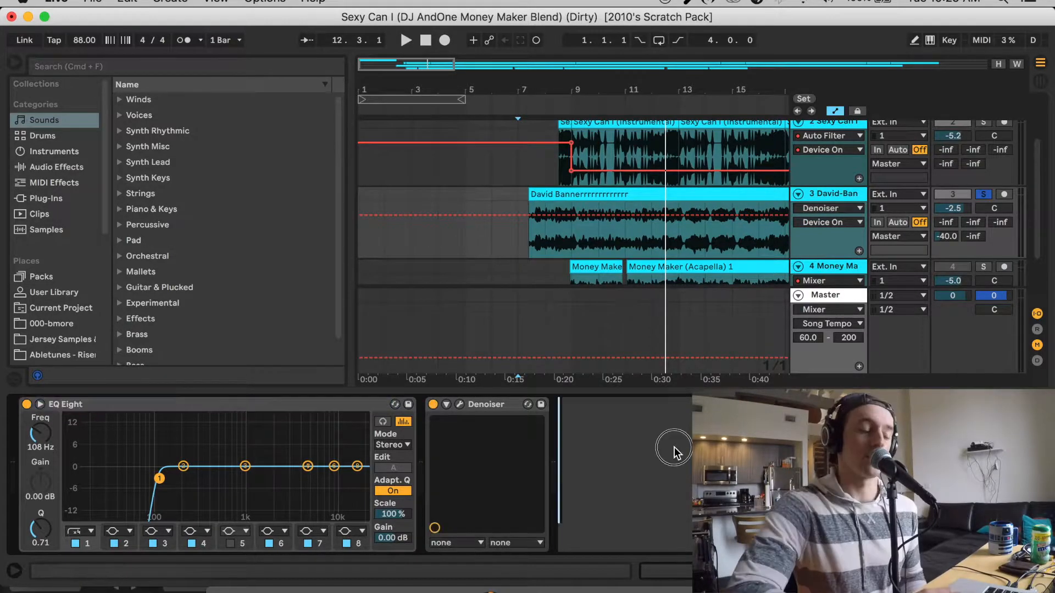
click(460, 404)
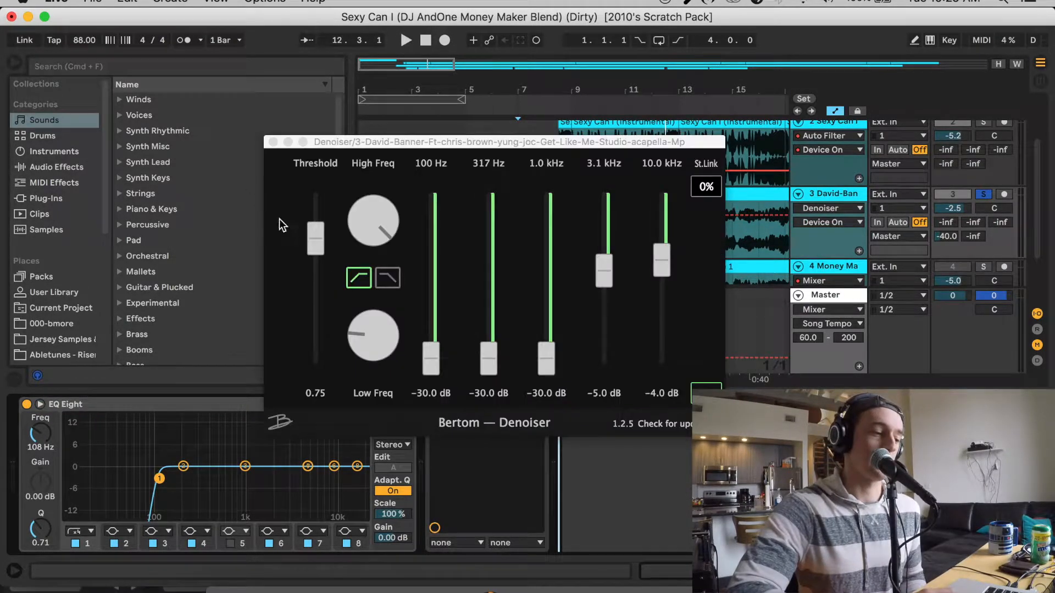
drag(367, 143, 410, 71)
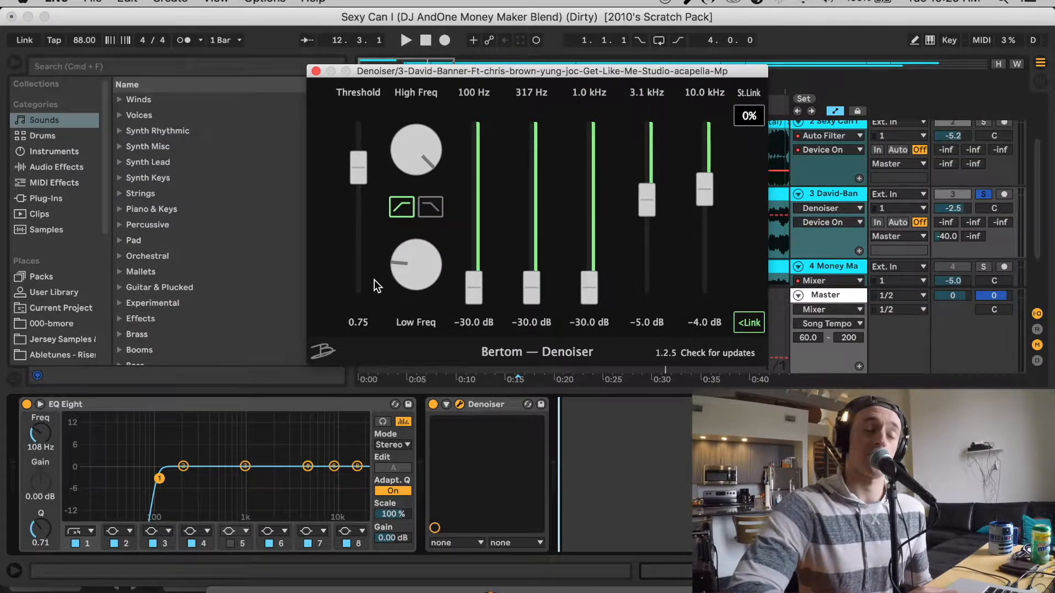
Try the Denoiser's low-pass filter, switch it off again, and return the 100 Hz band's gain to -30 dB
mouse_move(364, 166)
mouse_down()
mouse_move(362, 213)
mouse_move(363, 167)
mouse_up()
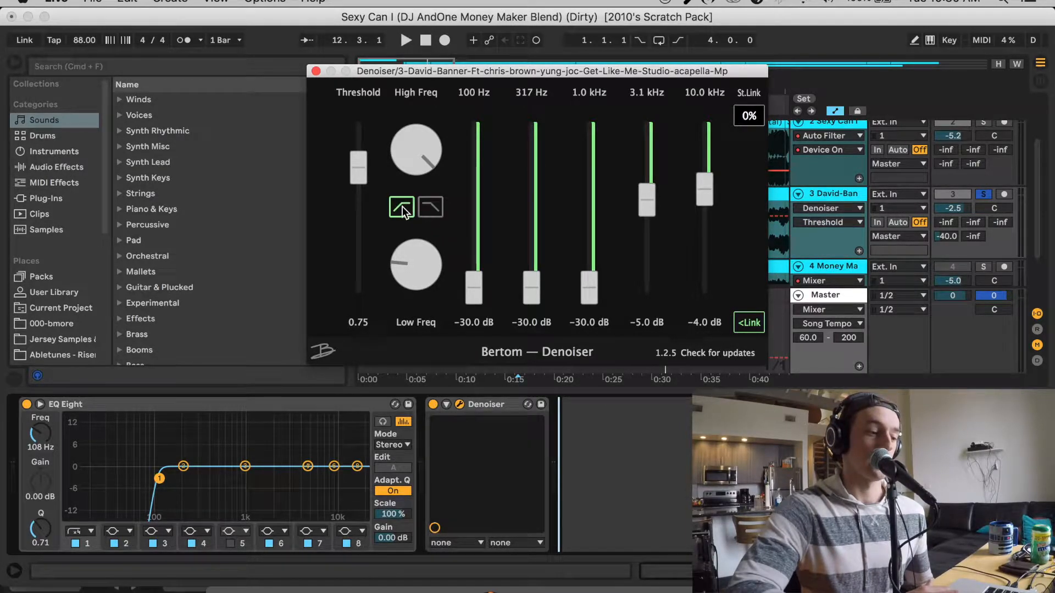
click(428, 207)
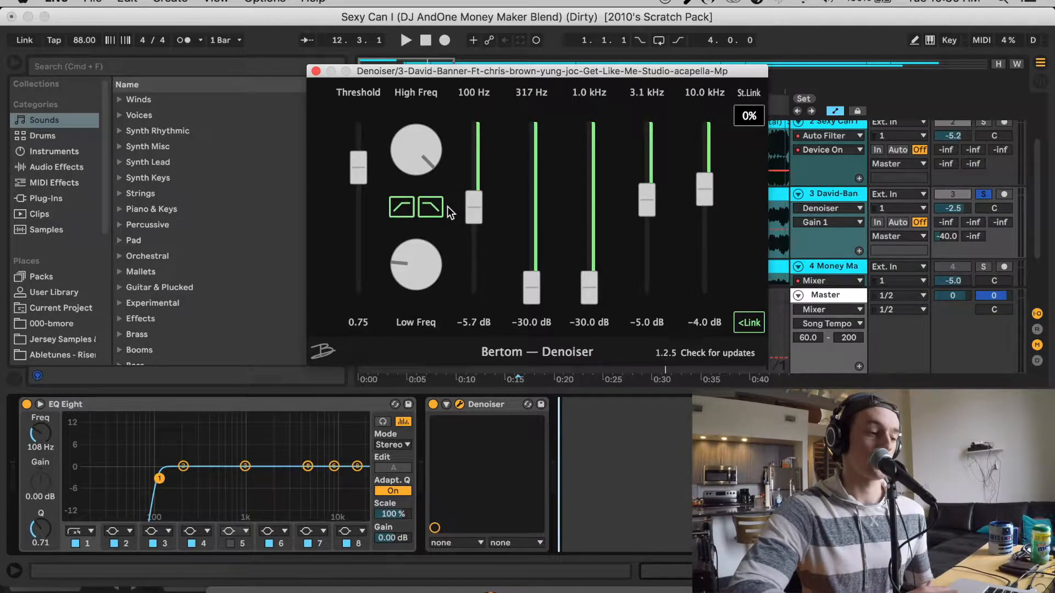
drag(474, 207, 450, 427)
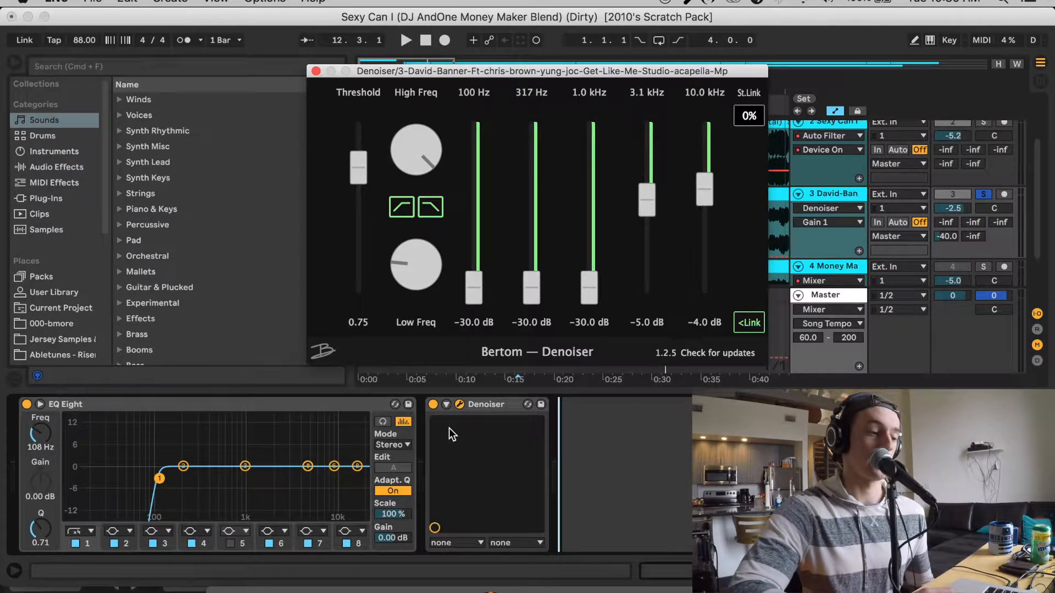
click(430, 207)
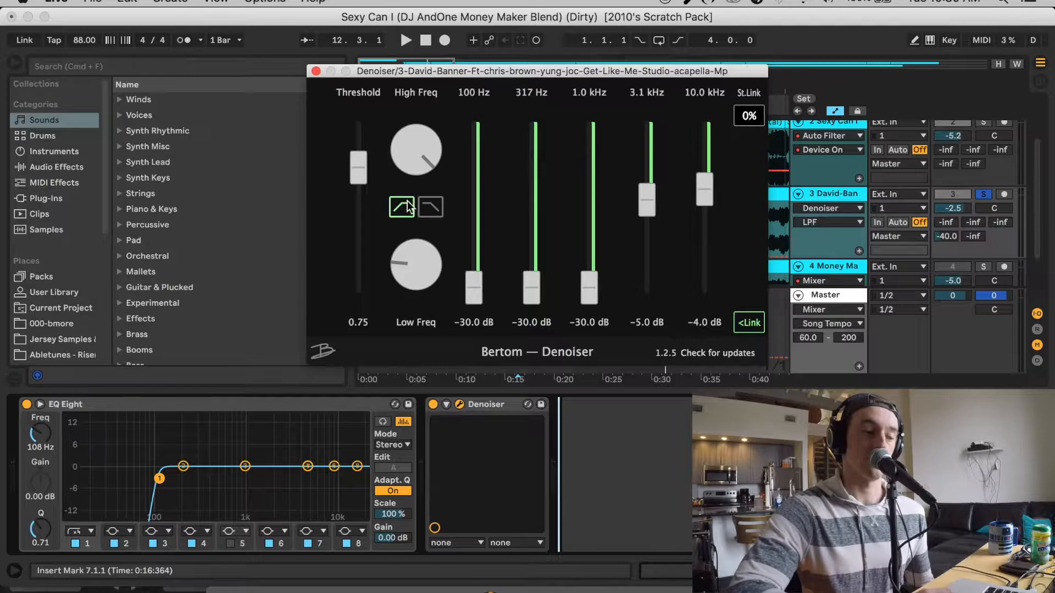
Adjust the Denoiser's frequency range so its highest band sits at 11.1 kHz and its lowest at 100 Hz
drag(413, 143, 413, 204)
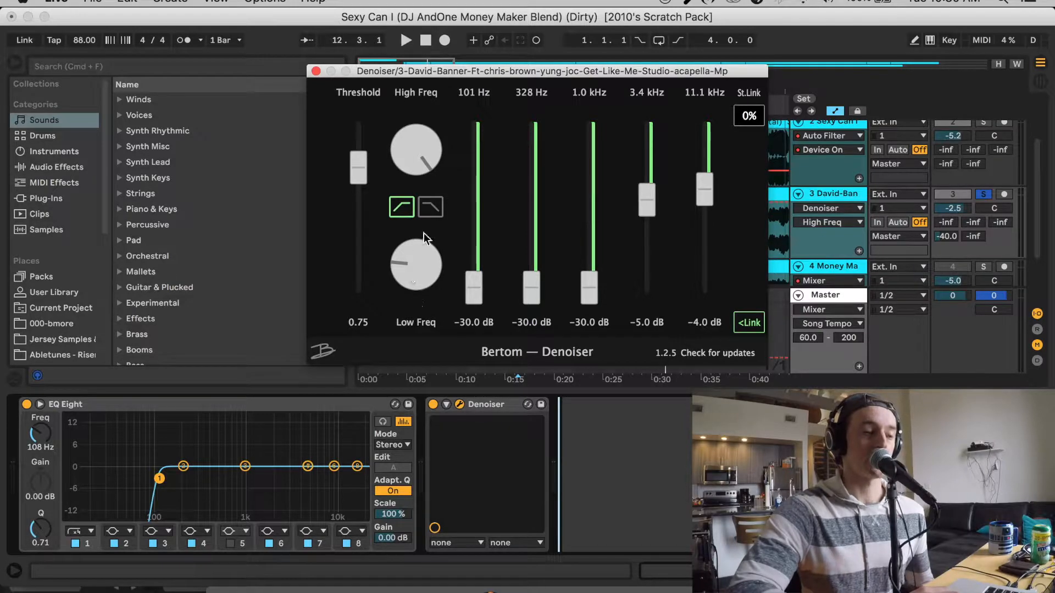
drag(409, 266, 409, 266)
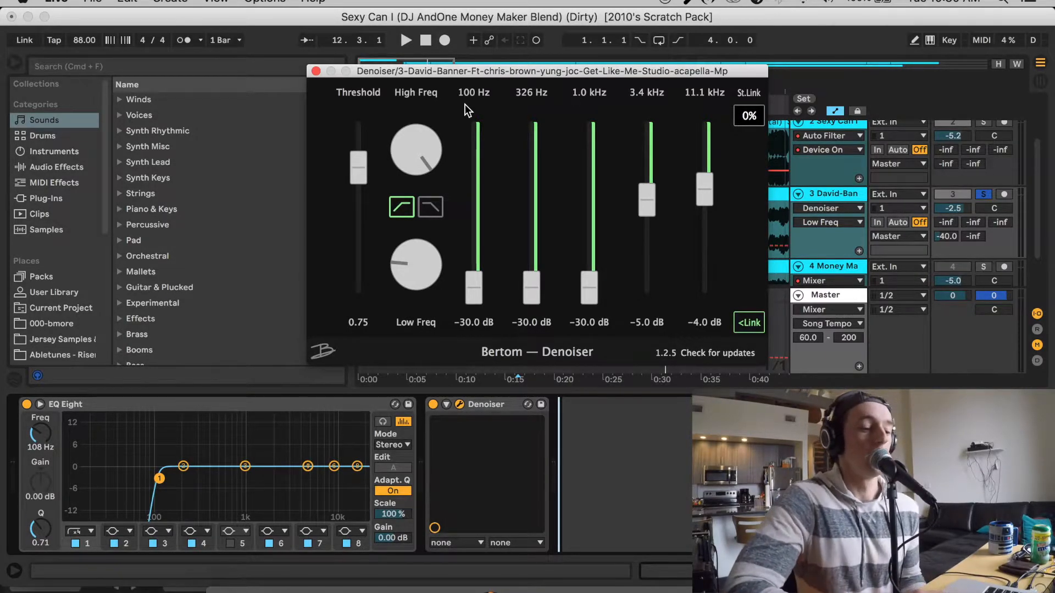
Try raising the Denoiser's 100 Hz, 326 Hz and 1.0 kHz band gains and return all three to -30 dB
drag(476, 288, 483, 99)
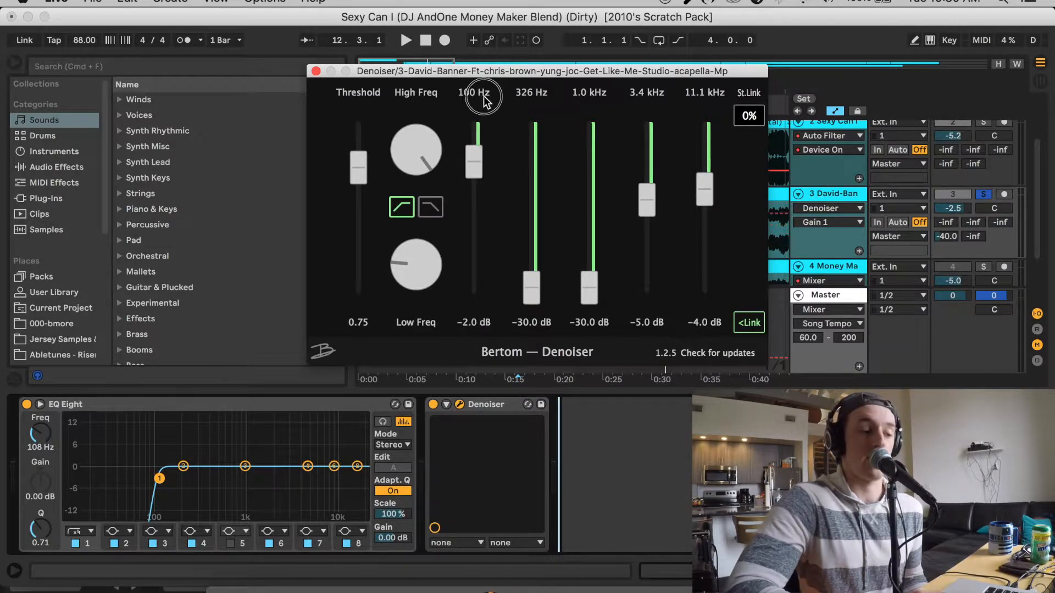
drag(470, 159, 468, 341)
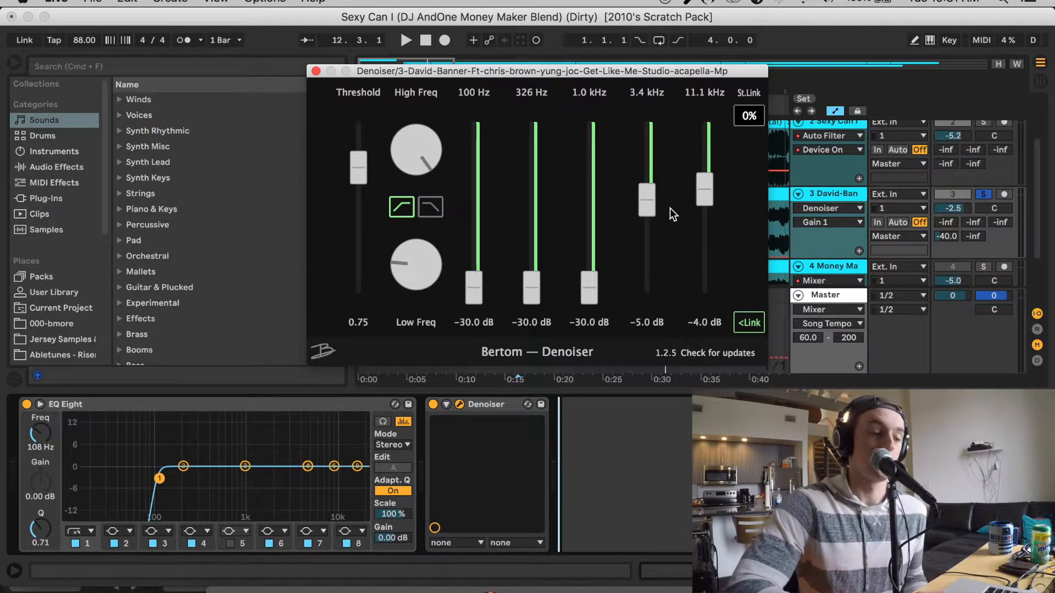
drag(592, 279, 589, 125)
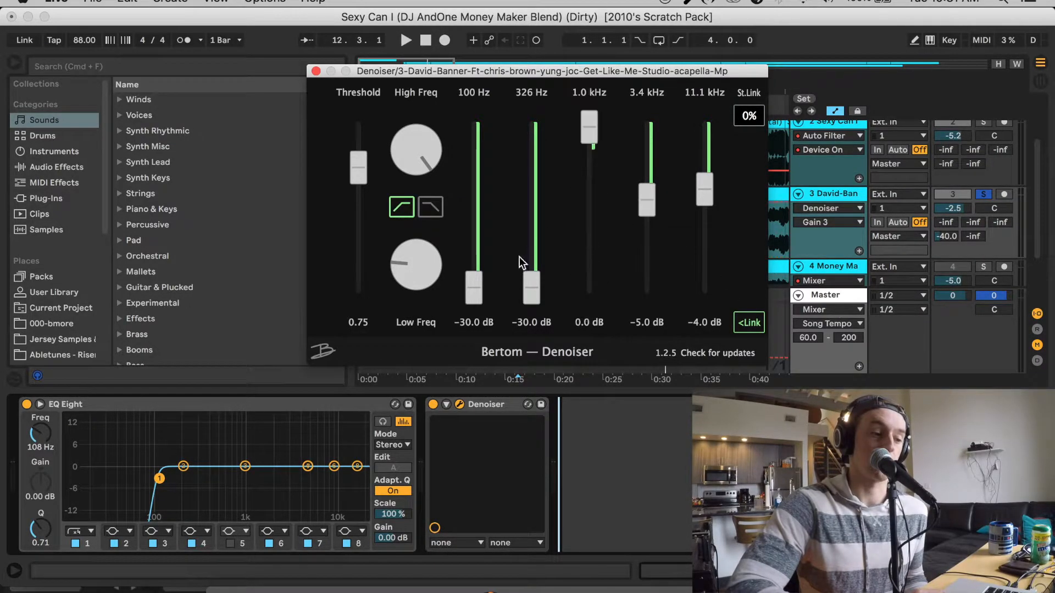
drag(531, 283, 527, 118)
mouse_move(473, 285)
mouse_down()
mouse_move(474, 125)
mouse_move(473, 333)
mouse_up()
drag(530, 126, 533, 386)
drag(593, 125, 566, 481)
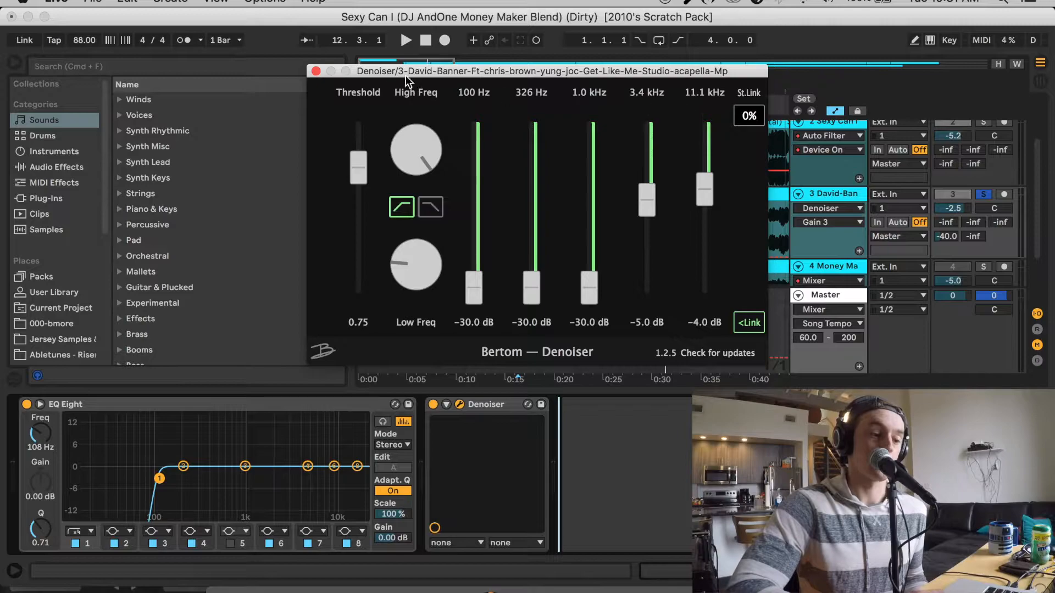
Play the soloed acapella from bar 8 and examine the Denoiser's band meters, stopping playback at the end
drag(403, 71, 326, 54)
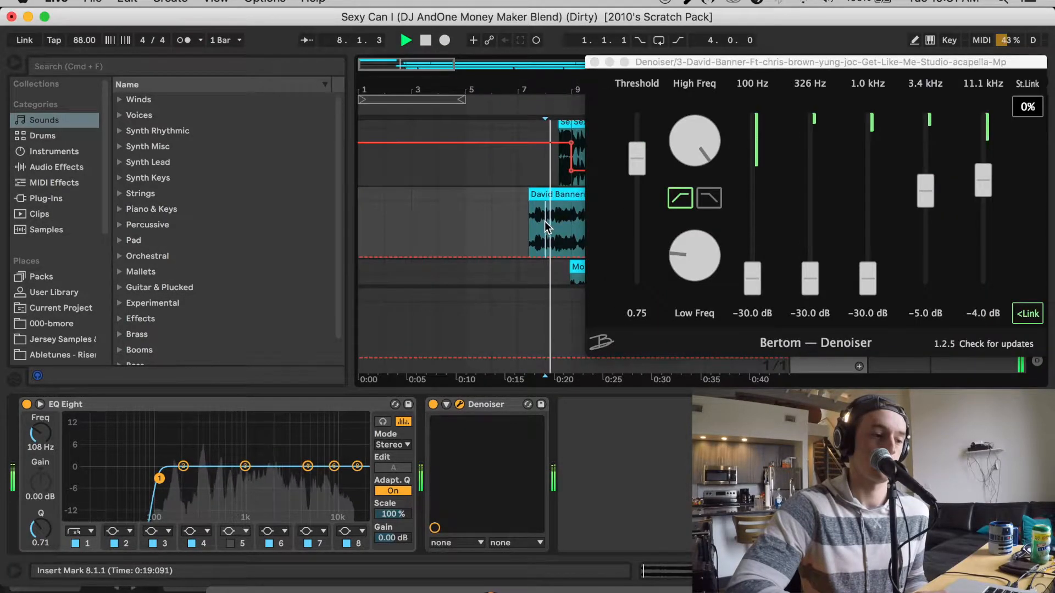
drag(695, 60, 515, 24)
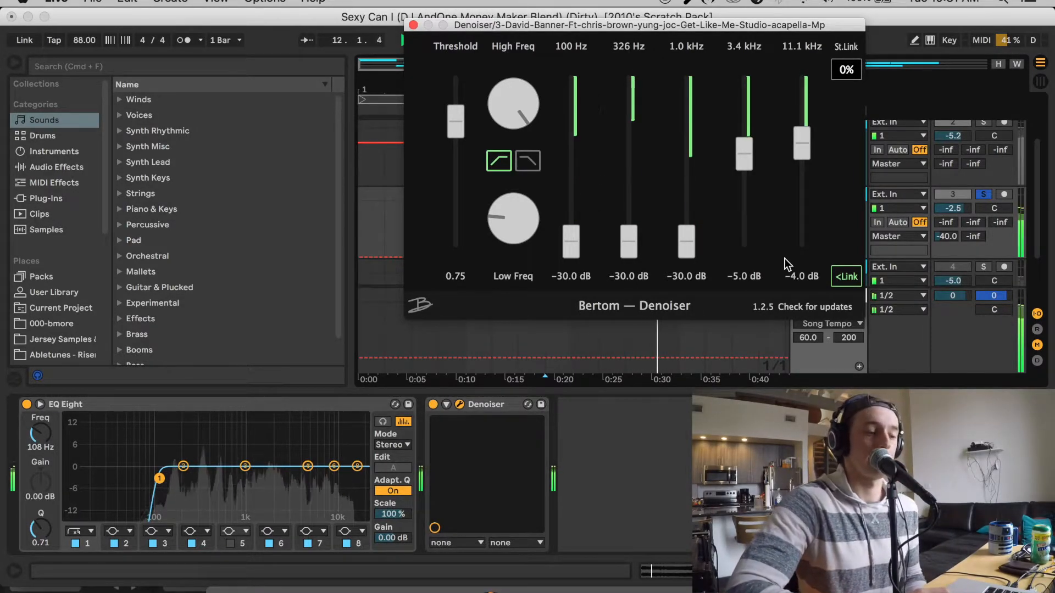
key(space)
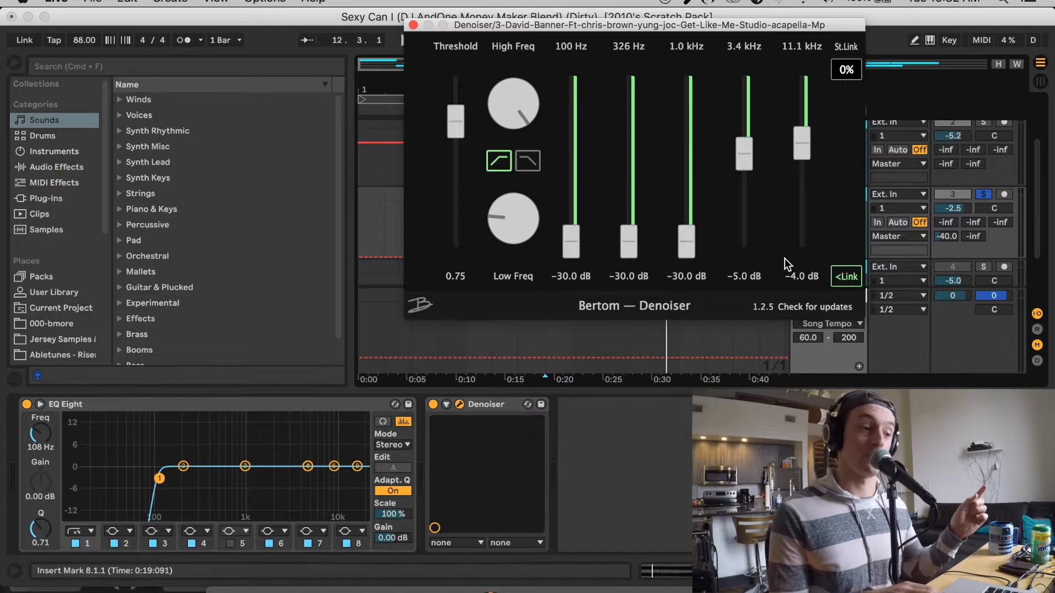
Close the Denoiser's plug-in window and group EQ Eight and Denoiser into one audio effect rack
click(413, 25)
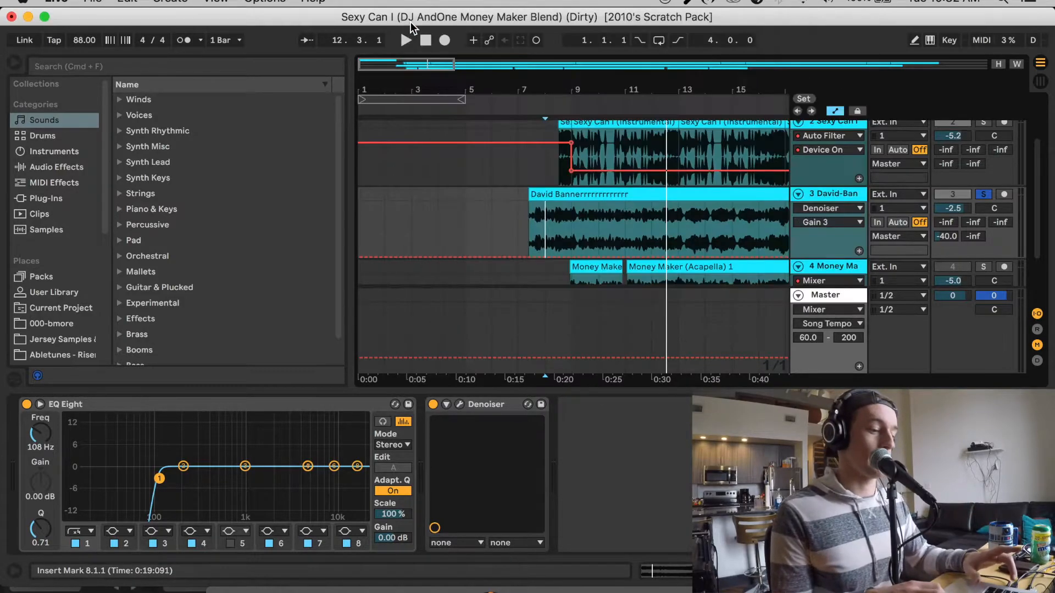
shift+click(296, 404)
key(super+g)
Play the acapella from bar 9 and compare its sound with the audio effect rack switched off and on
click(572, 236)
key(space)
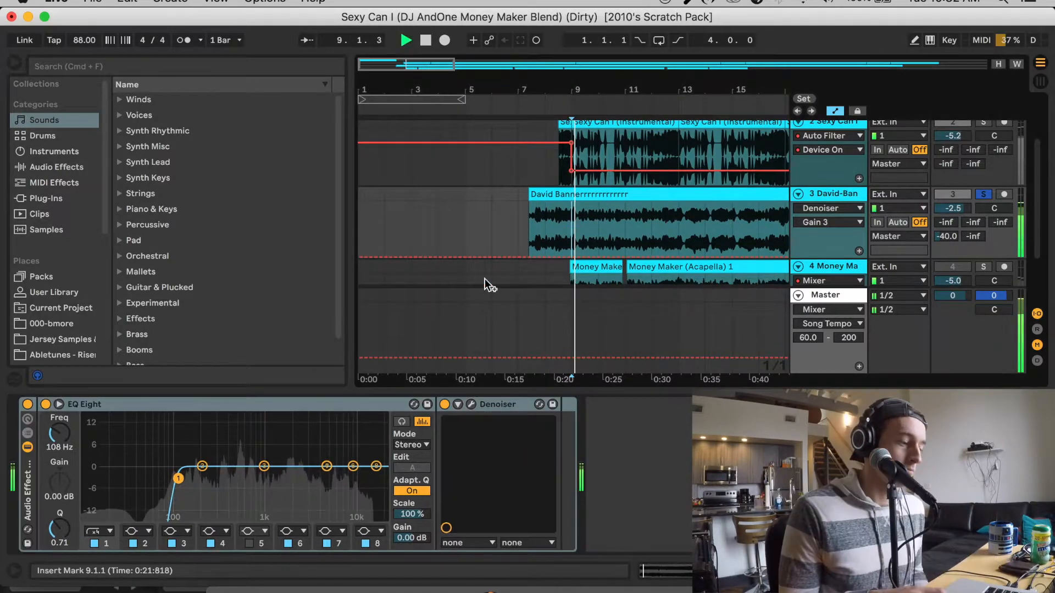
click(26, 405)
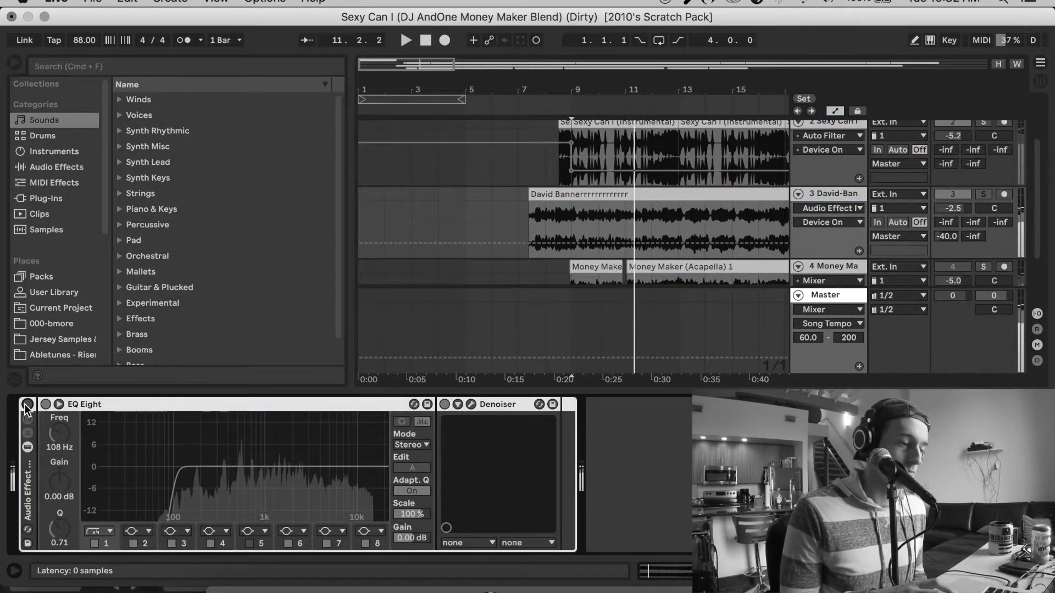
click(26, 405)
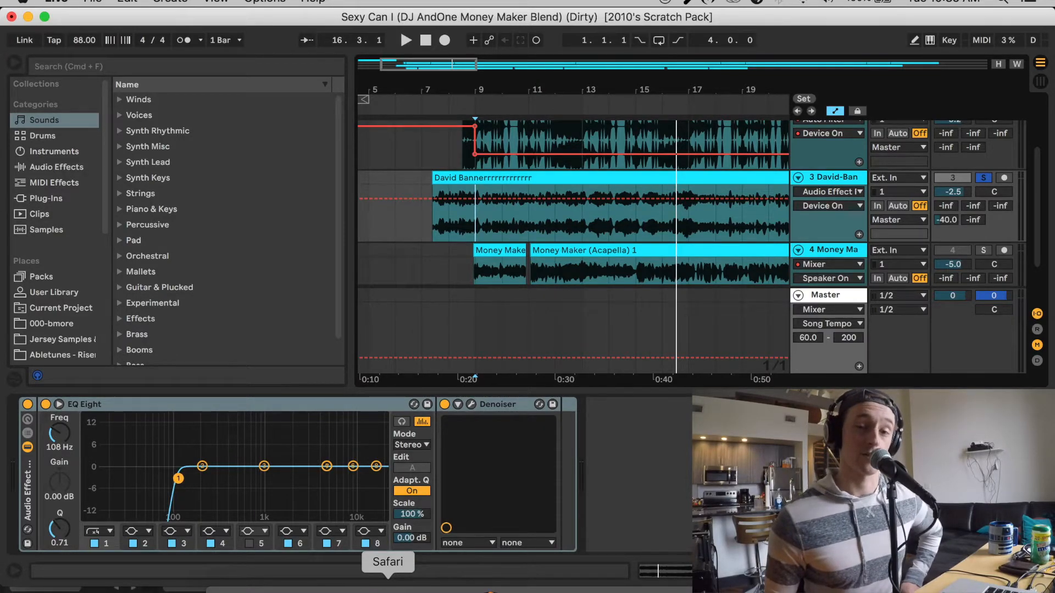
Play the arrangement from bar 7 to hear the processed acapella together with the other tracks
click(467, 225)
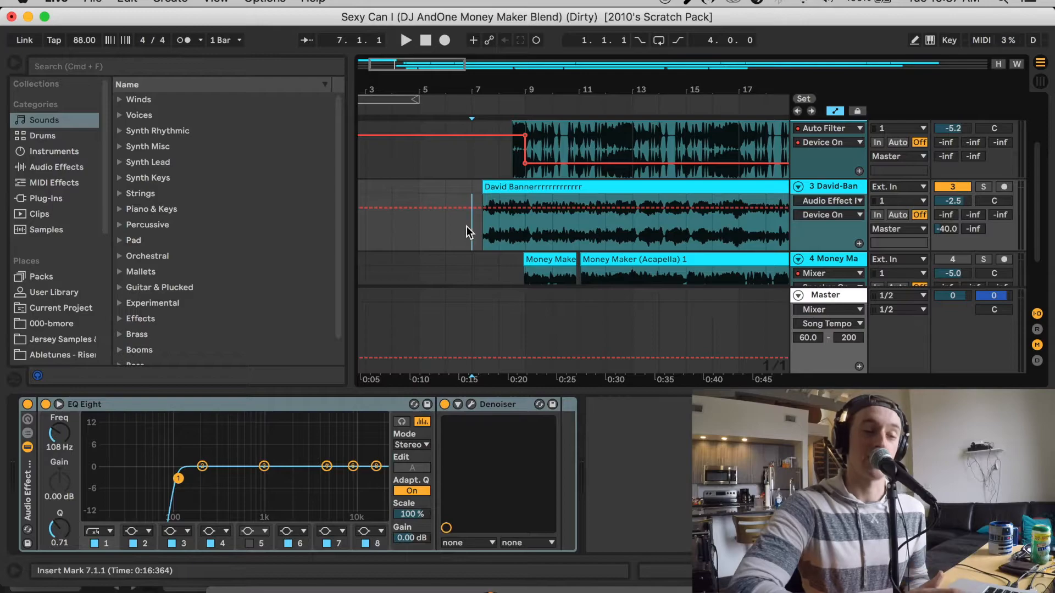
key(space)
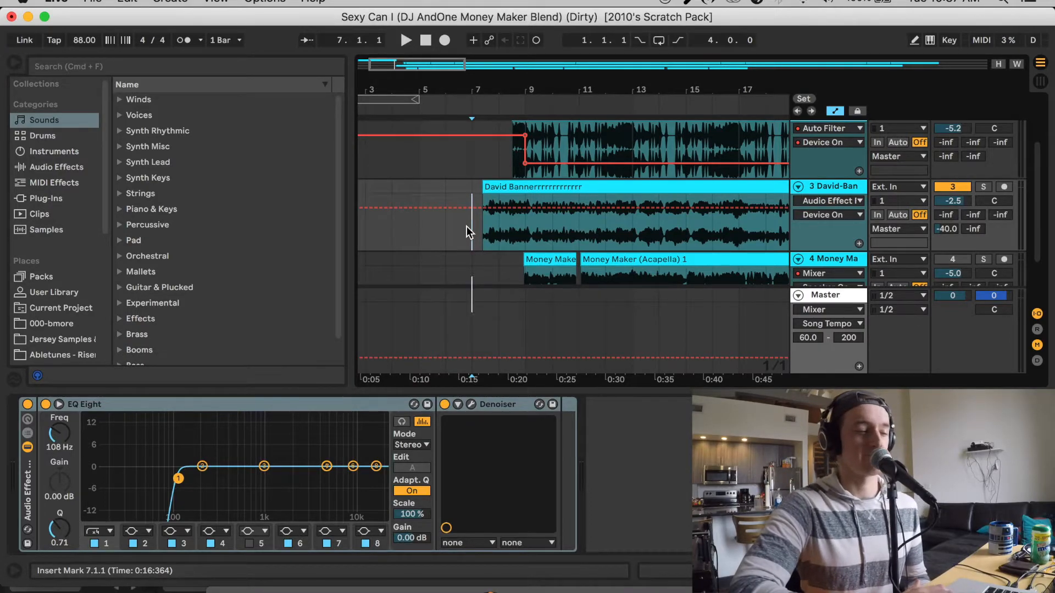